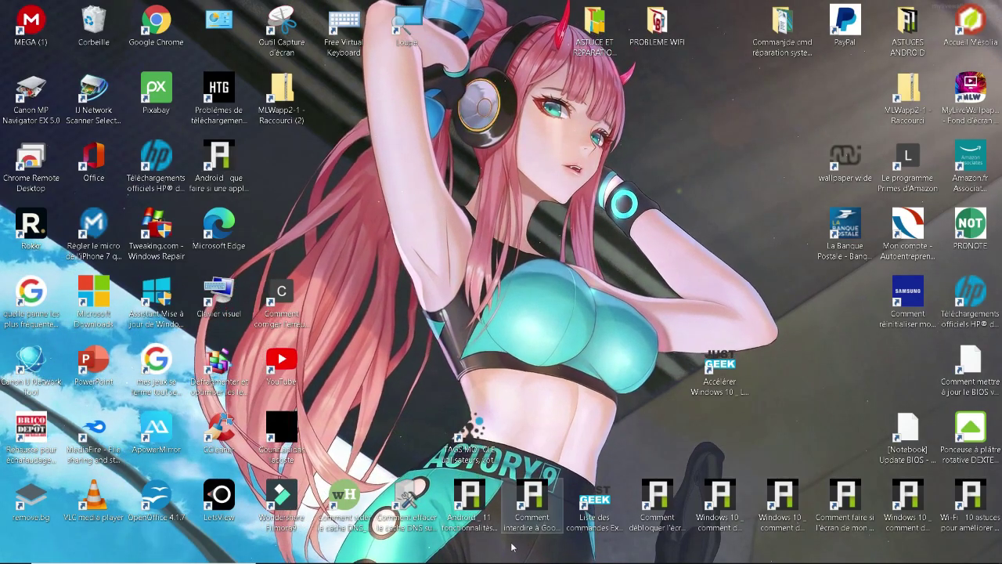
Launch MediaCreationTool21H1 from the Téléchargements folder, then close the folder window
{"action": "mouse_move", "coordinate": [412, 561]}
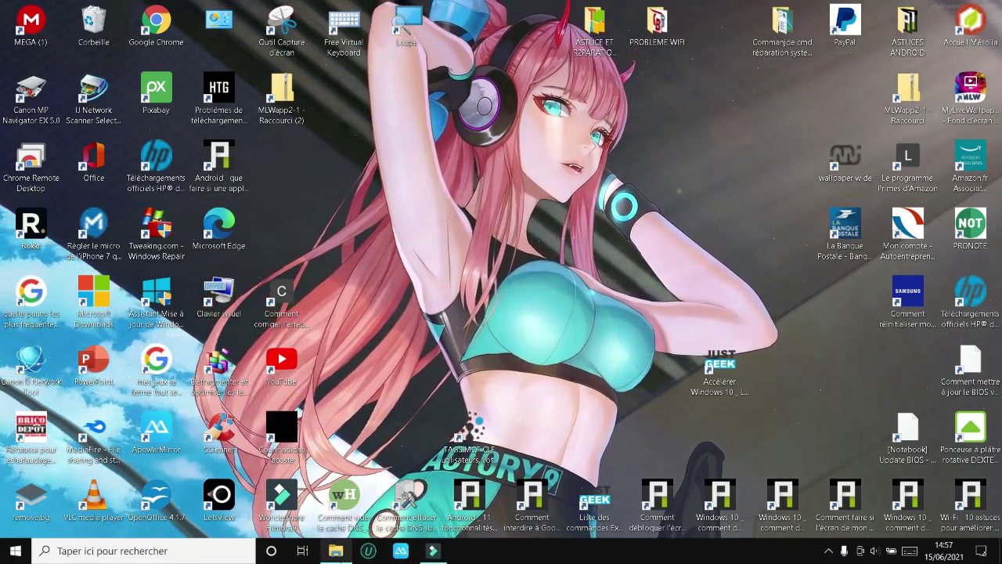
{"action": "left_click", "coordinate": [333, 481]}
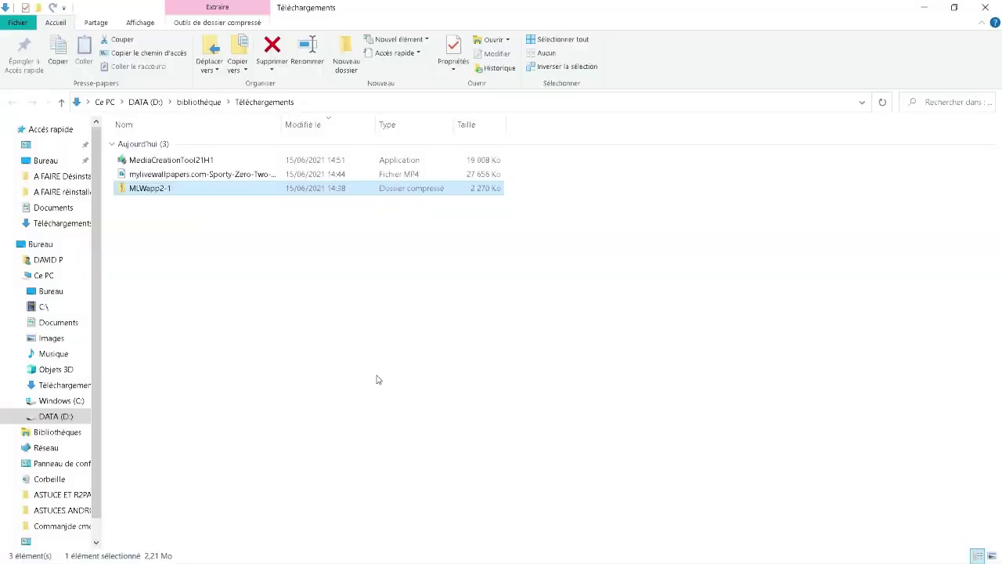
{"action": "double_click", "coordinate": [160, 160]}
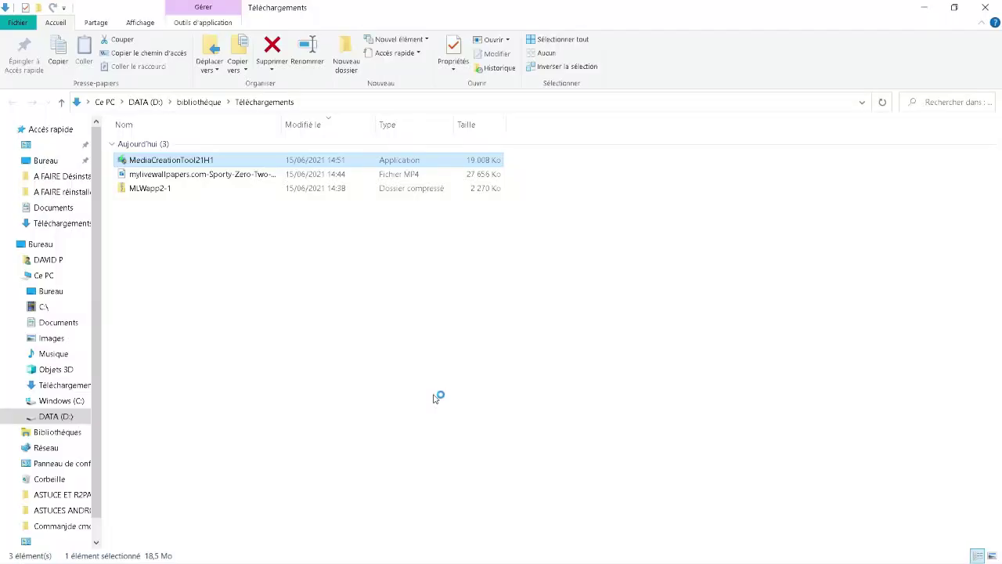
{"action": "left_click", "coordinate": [984, 8]}
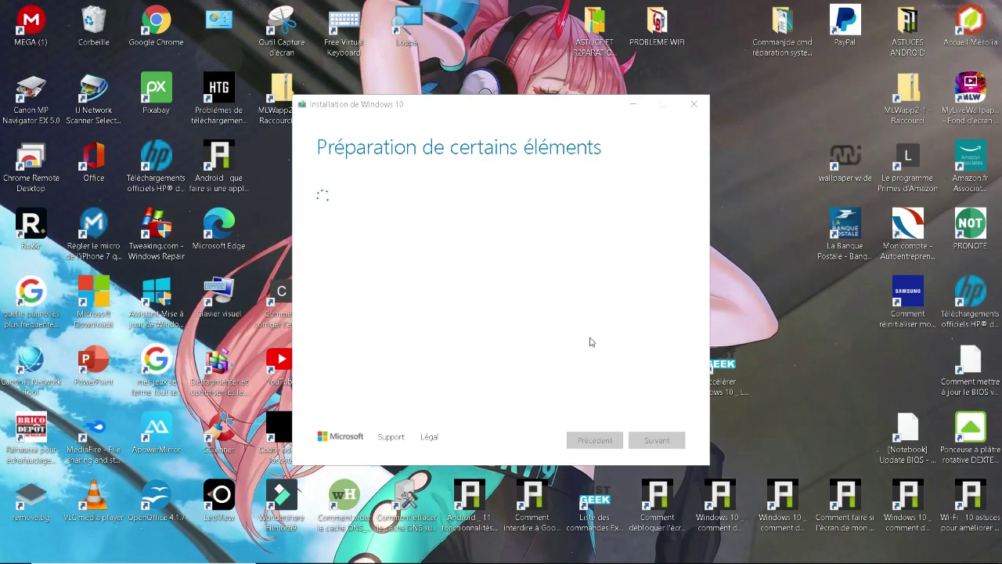
Examine the contents of the ESD-USB (E:) drive in File Explorer
{"action": "key", "text": "super+e"}
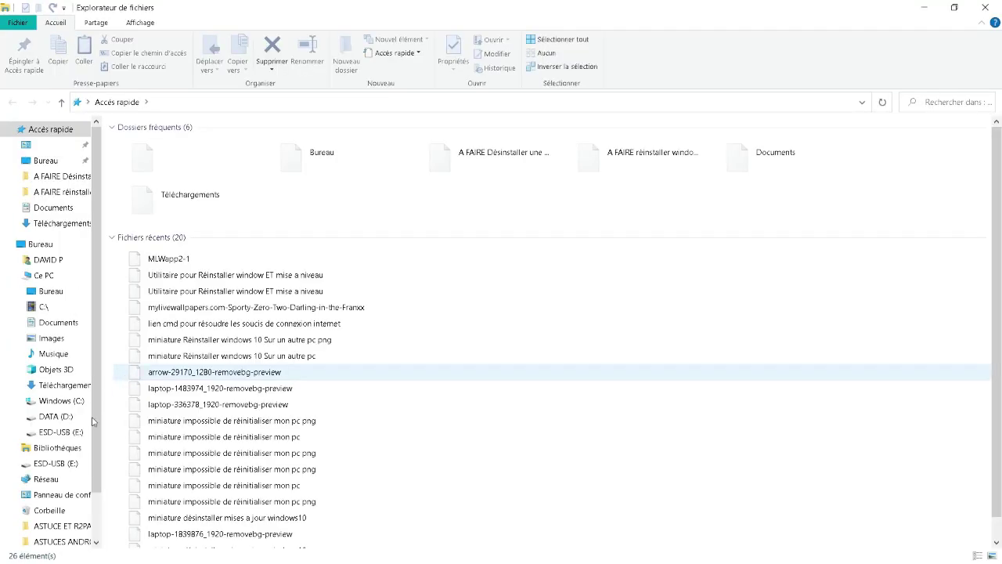
{"action": "left_click", "coordinate": [62, 432]}
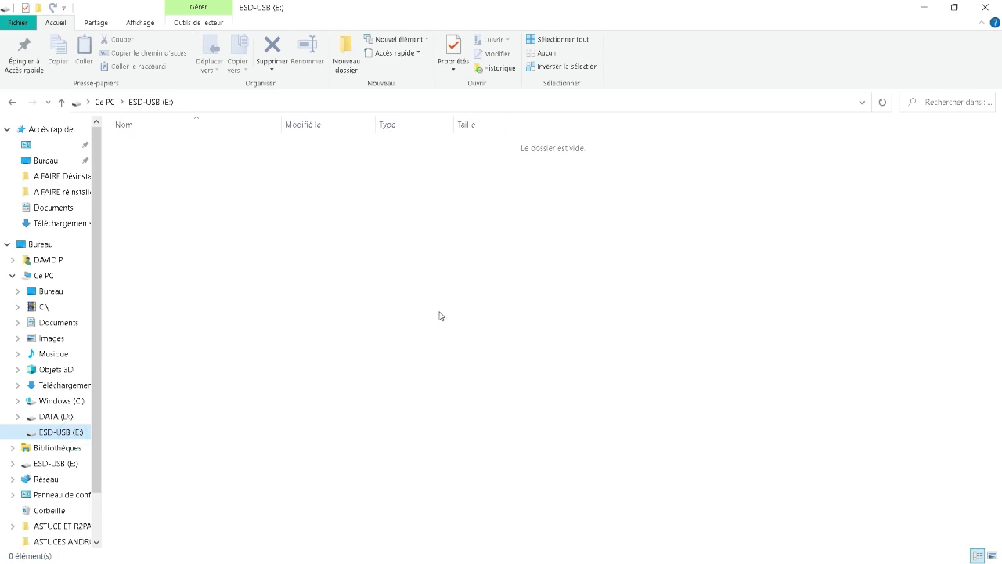
{"action": "left_click", "coordinate": [43, 277]}
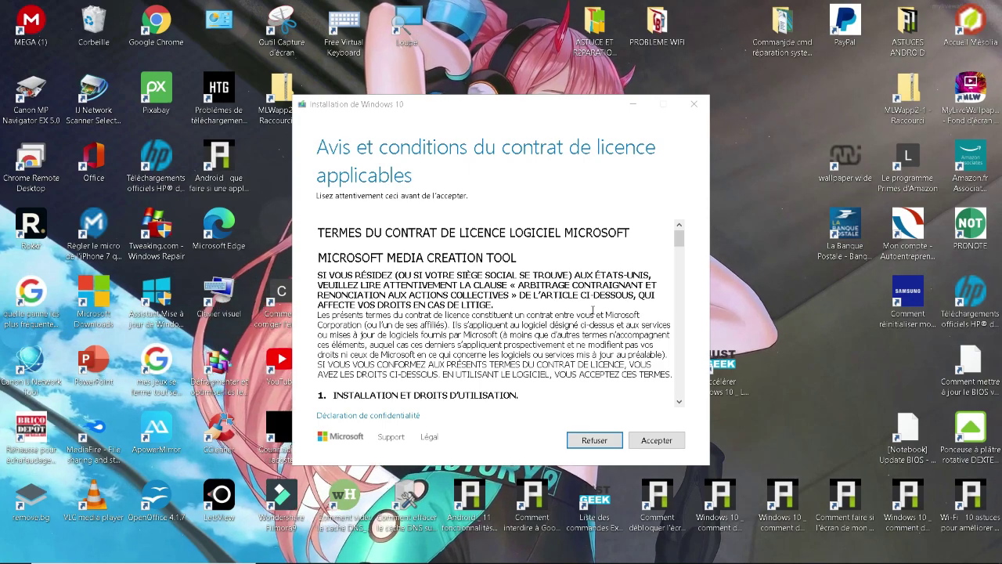
Accept the licence terms and choose to create installation media for another PC
{"action": "left_click", "coordinate": [636, 435]}
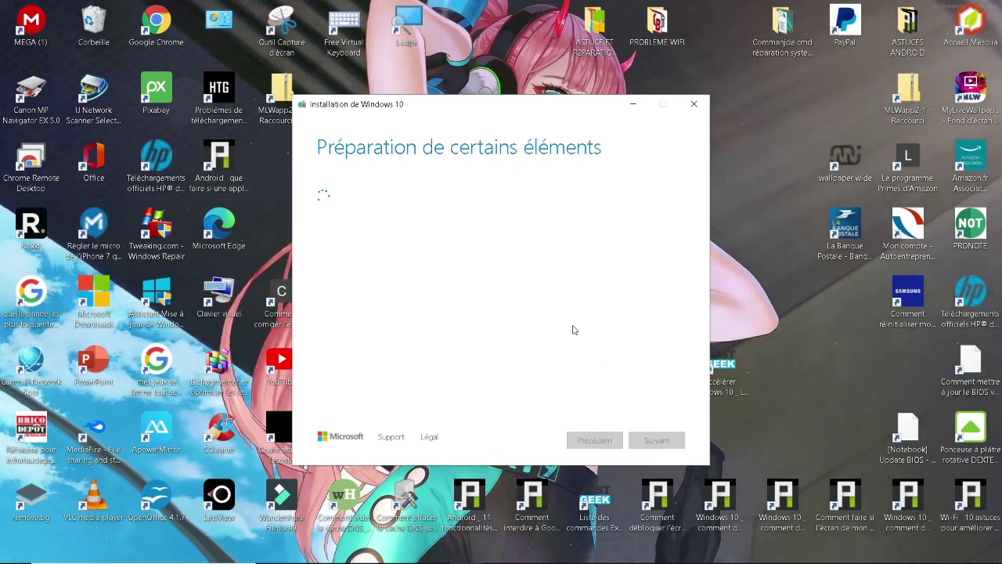
{"action": "left_click", "coordinate": [828, 550]}
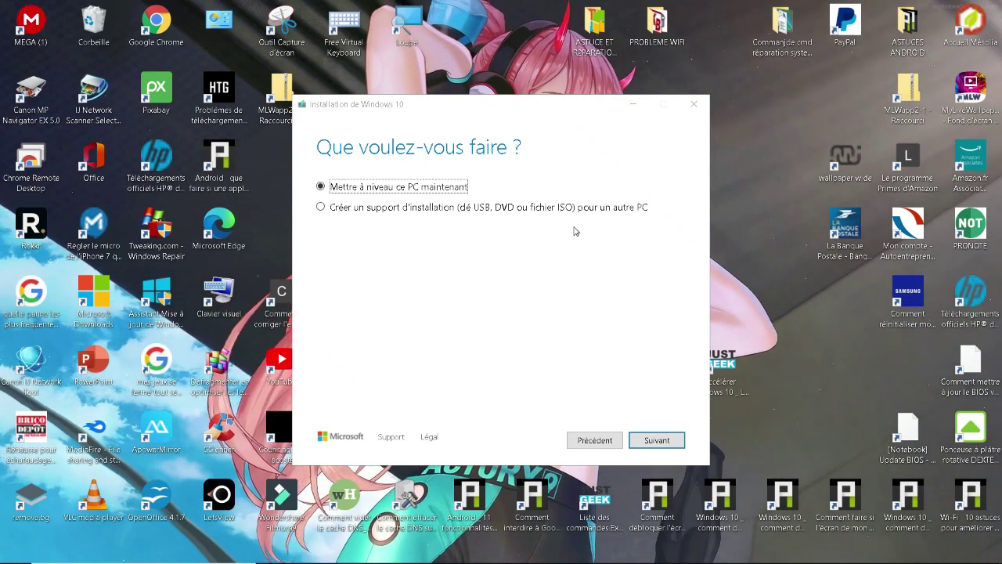
{"action": "left_click", "coordinate": [321, 209]}
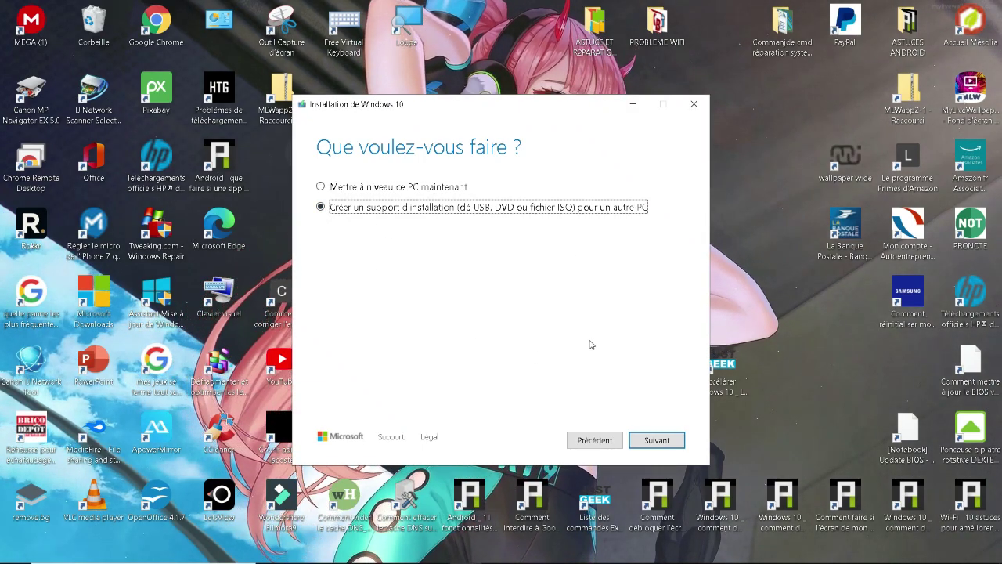
{"action": "left_click", "coordinate": [659, 438]}
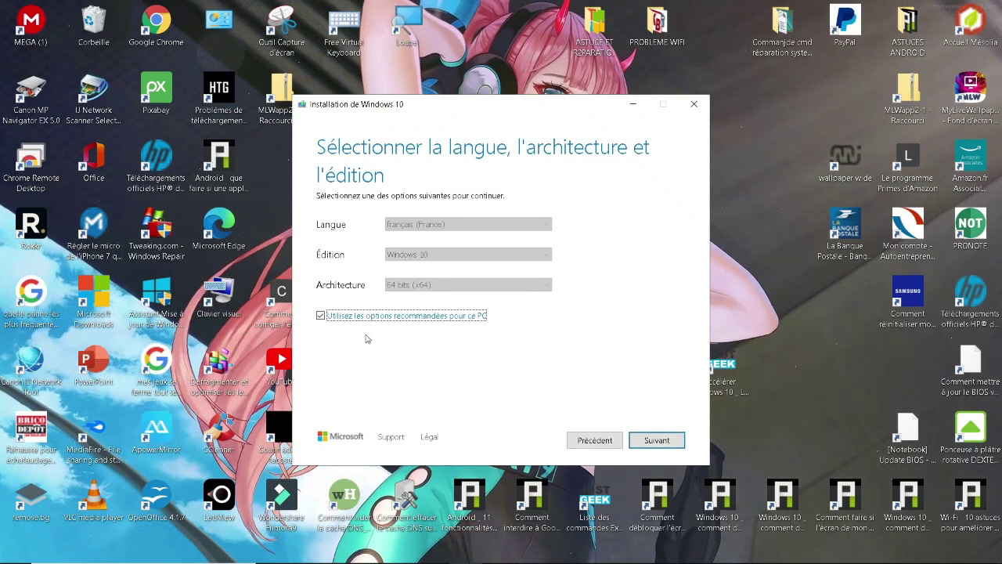
Try the 32 bits (x86), Les deux and 64 bits (x64) architectures, then restore the recommended options for this PC
{"action": "left_click", "coordinate": [320, 315]}
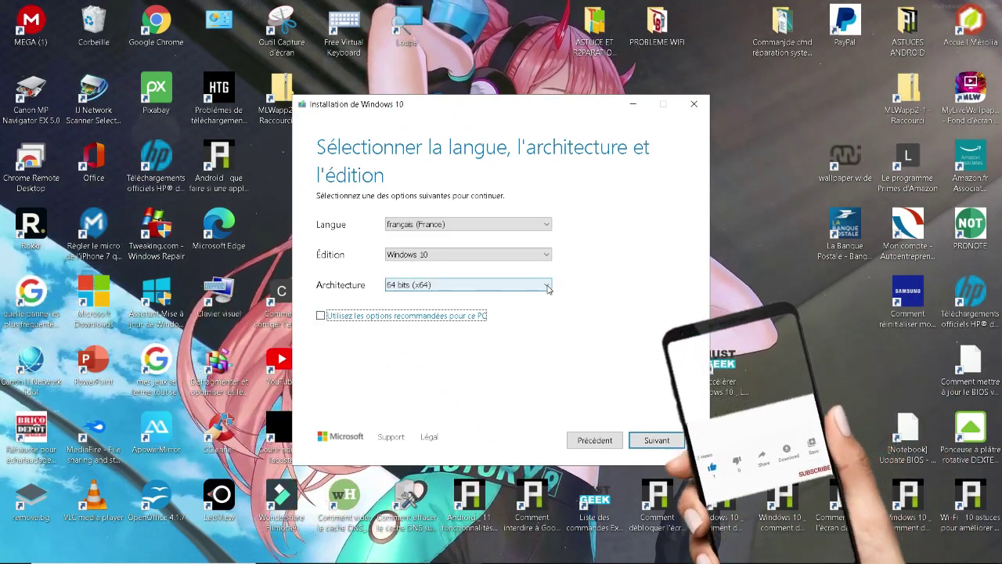
{"action": "left_click", "coordinate": [431, 286]}
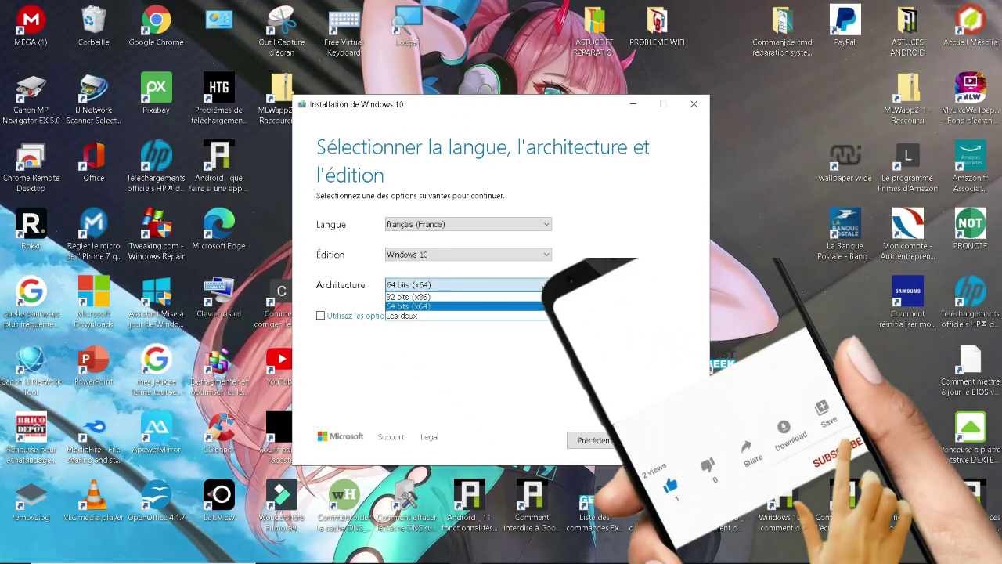
{"action": "left_click", "coordinate": [434, 296]}
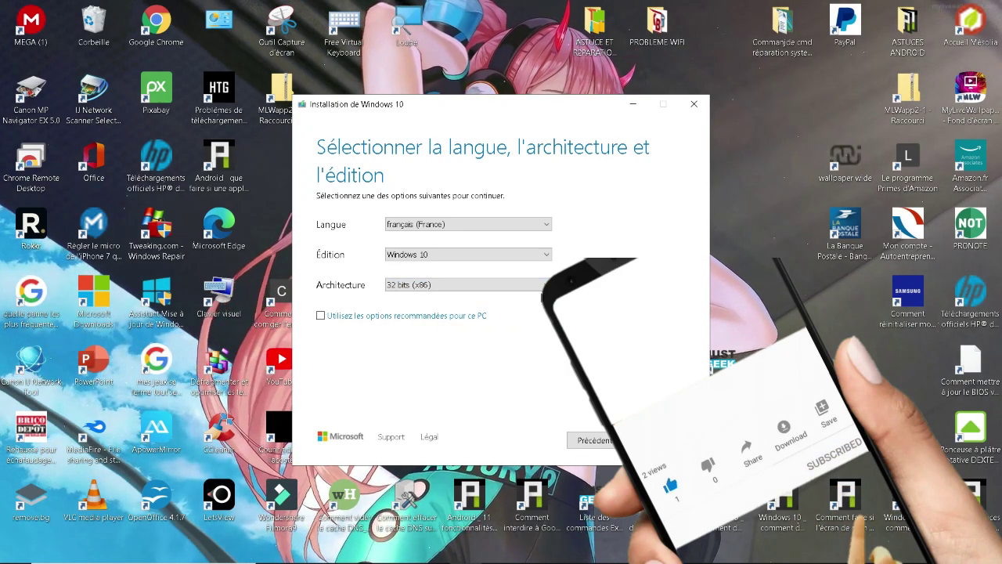
{"action": "left_click", "coordinate": [544, 285]}
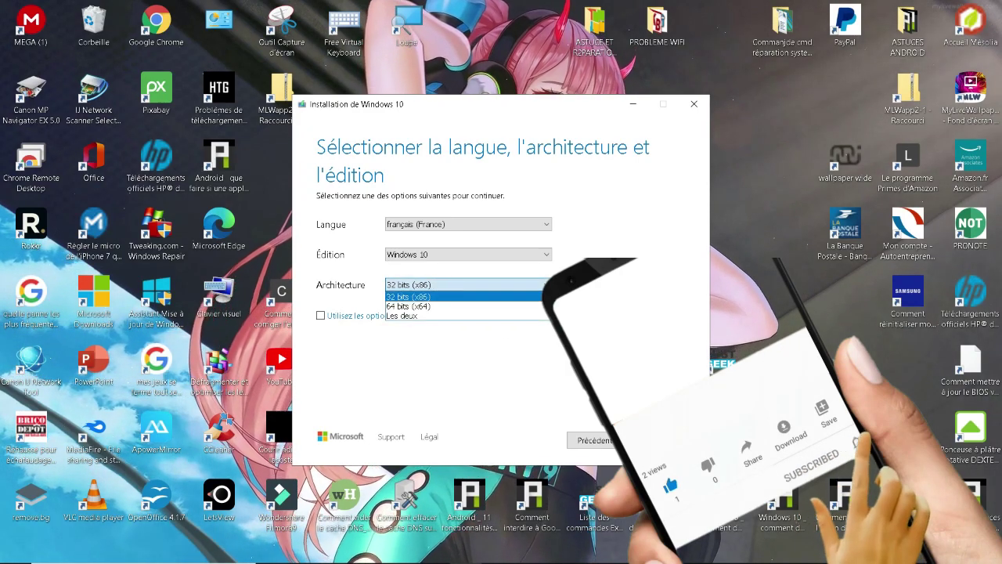
{"action": "left_click", "coordinate": [432, 316]}
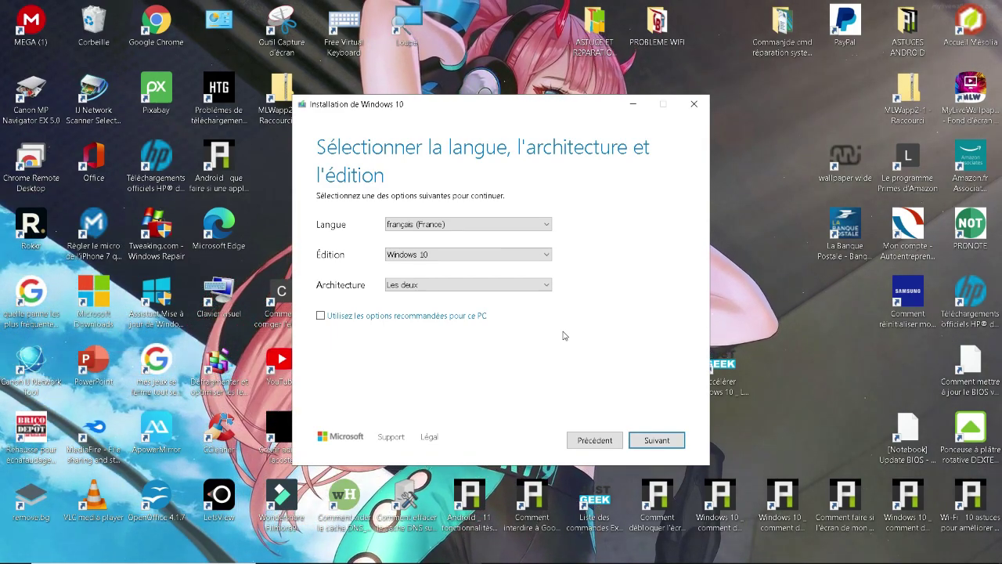
{"action": "left_click", "coordinate": [532, 285]}
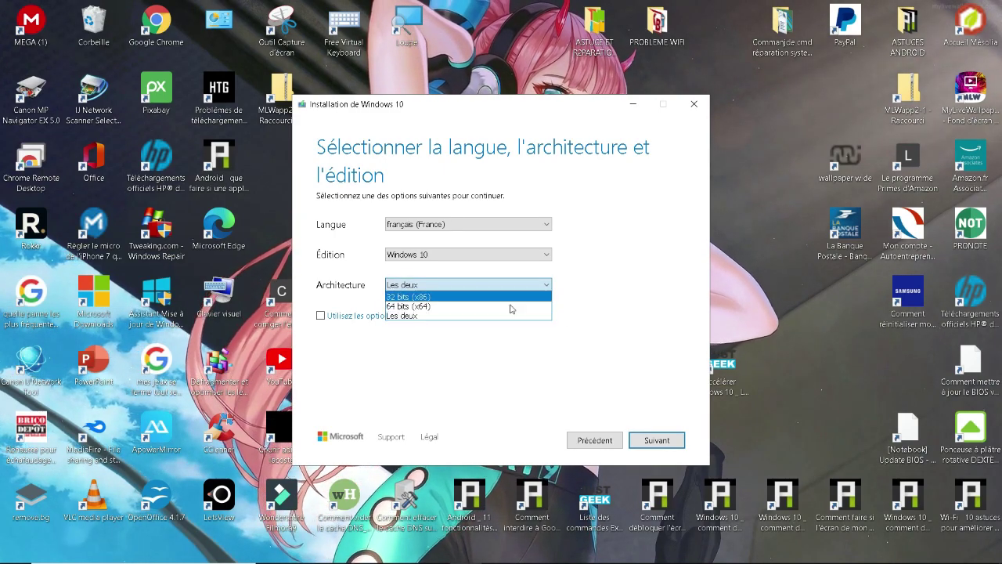
{"action": "left_click", "coordinate": [442, 307]}
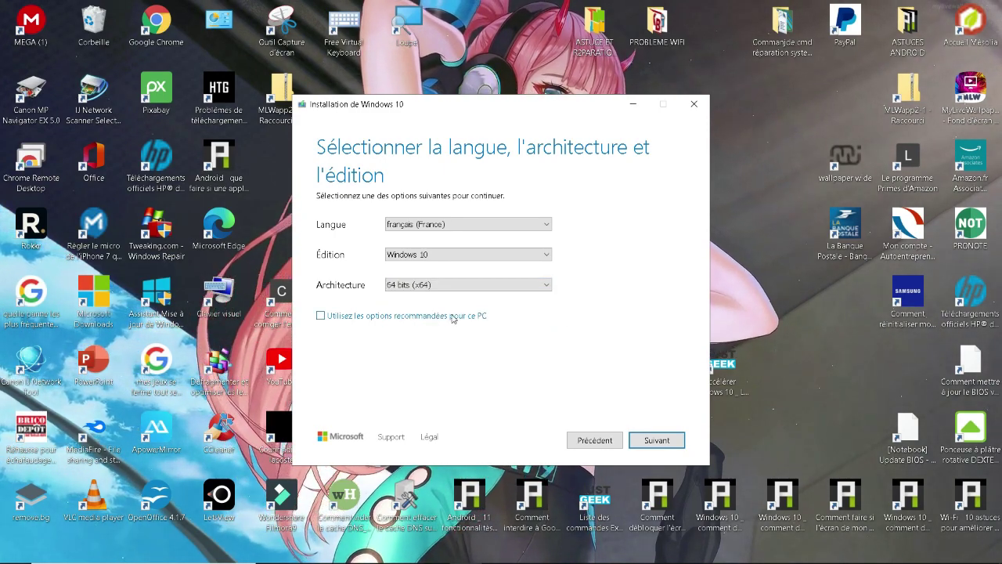
{"action": "left_click", "coordinate": [320, 316]}
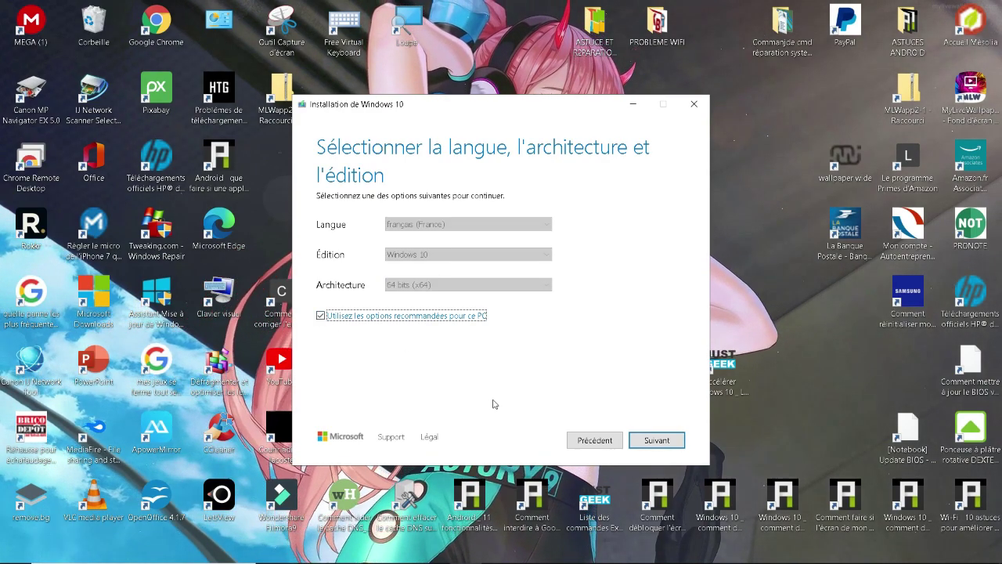
Create the Windows 10 media on the USB flash drive E: (ESD-USB) using the recommended options, and finish the wizard
{"action": "left_click", "coordinate": [642, 441]}
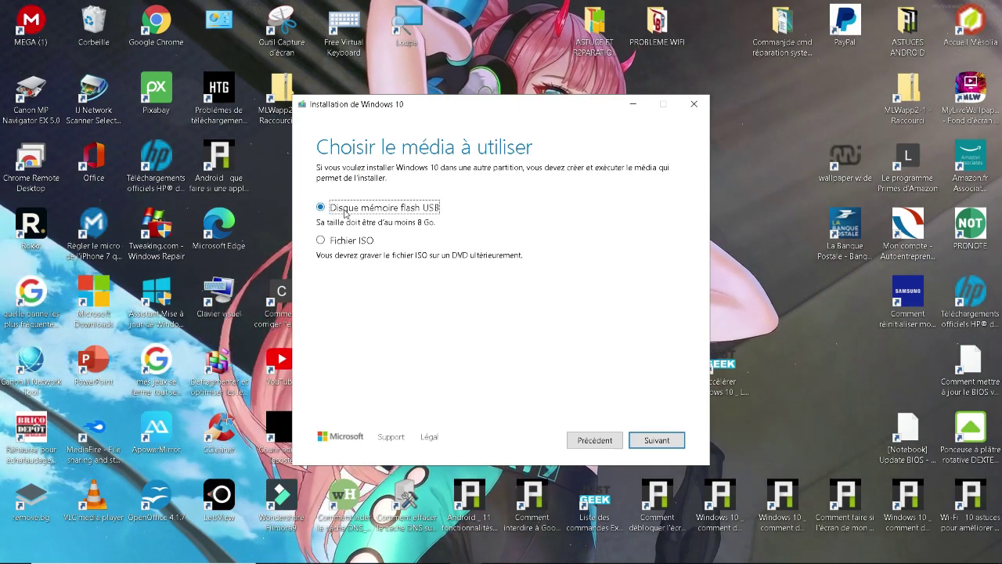
{"action": "left_click", "coordinate": [657, 440]}
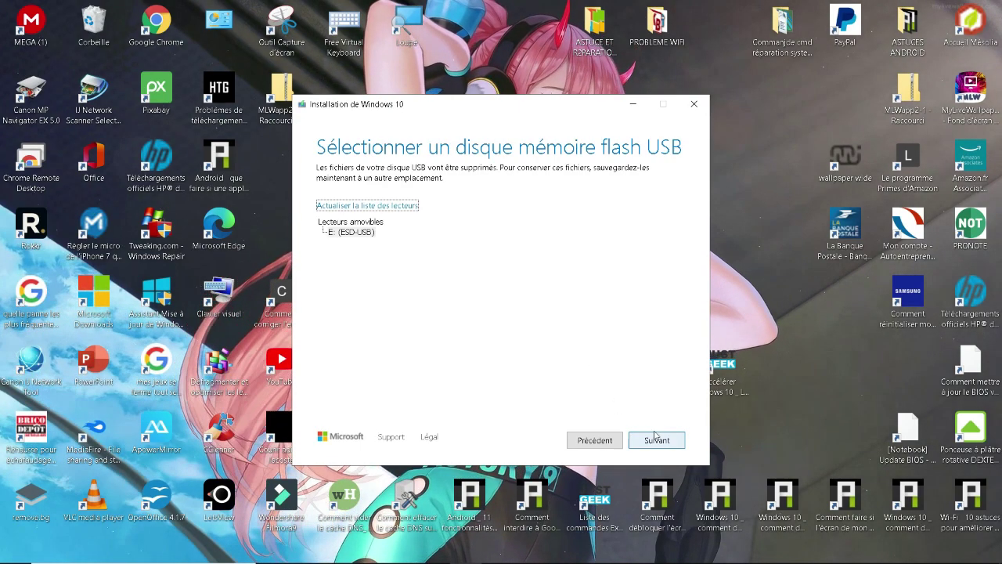
{"action": "left_click", "coordinate": [389, 207]}
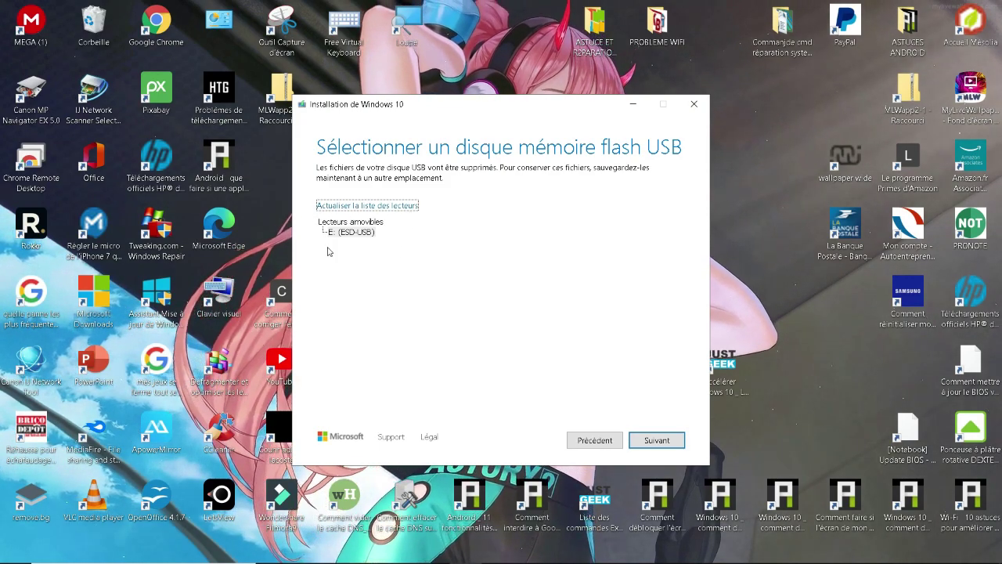
{"action": "left_click", "coordinate": [650, 442]}
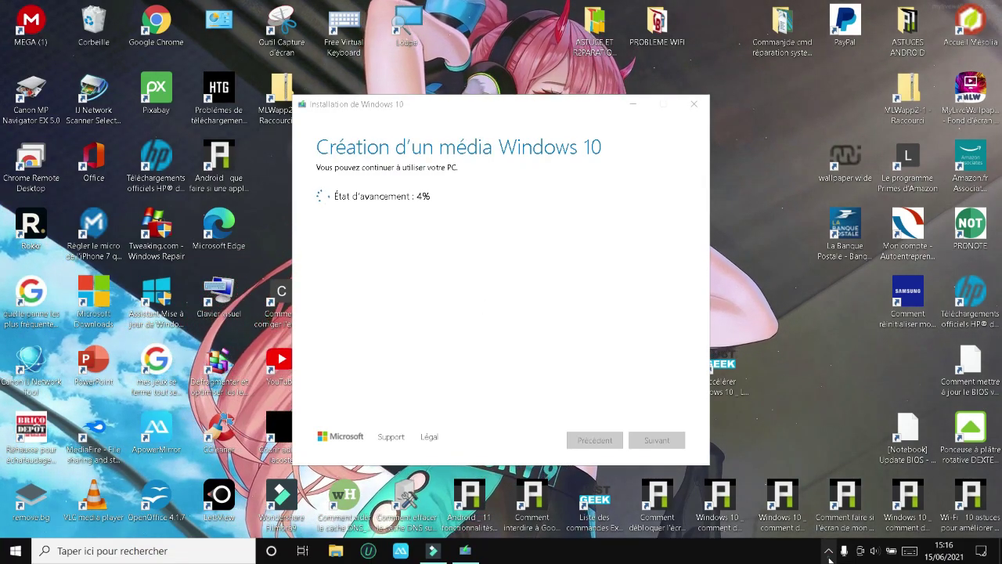
{"action": "left_click", "coordinate": [828, 550]}
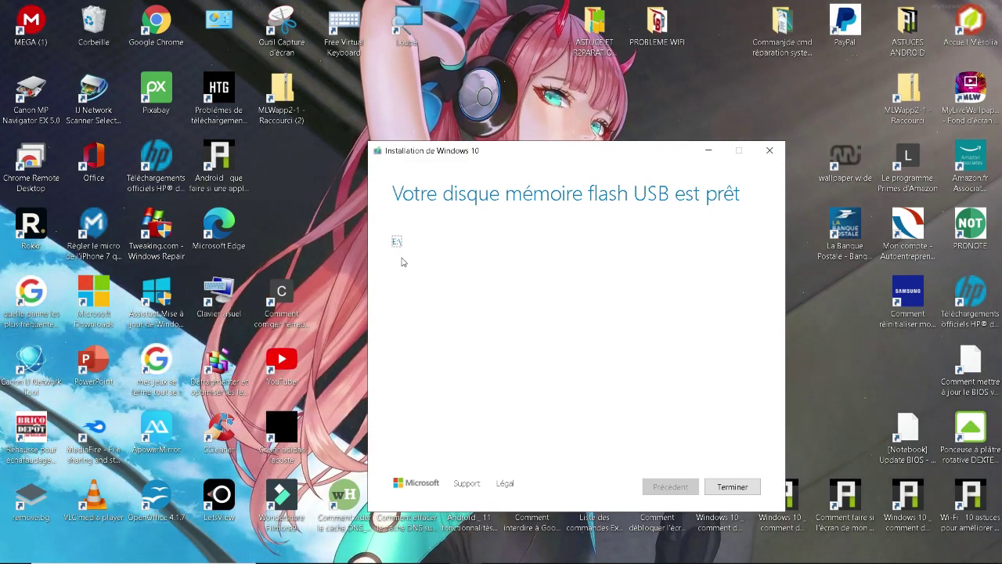
{"action": "left_click", "coordinate": [726, 487]}
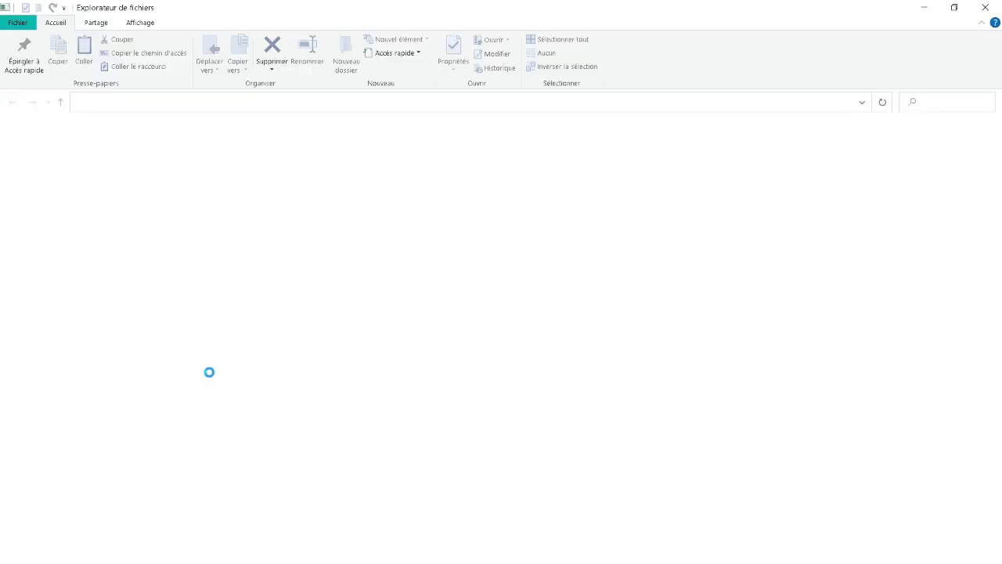
Run setup from the ESD-USB (E:) drive and close the drive's folder window
{"action": "left_click", "coordinate": [54, 307]}
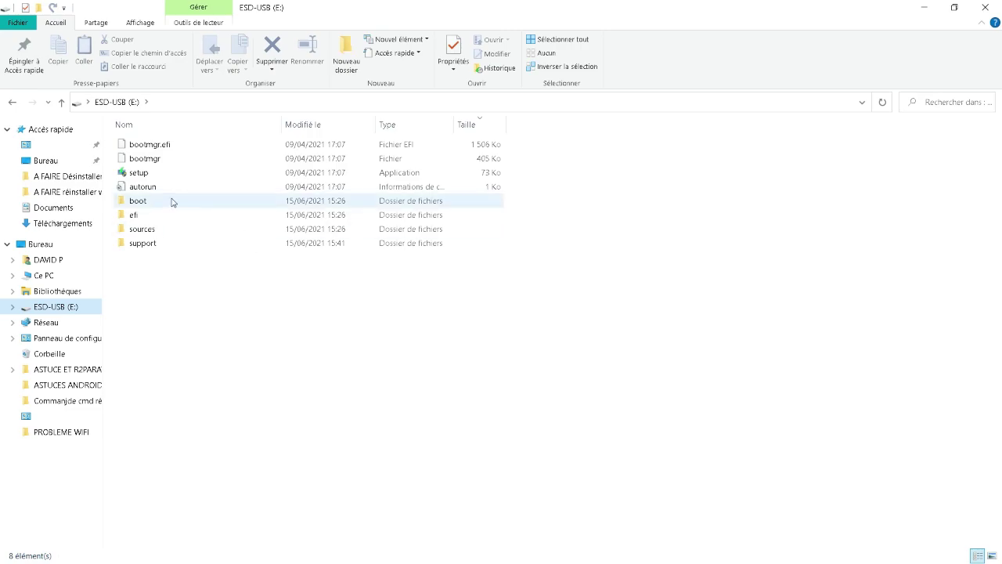
{"action": "double_click", "coordinate": [134, 177]}
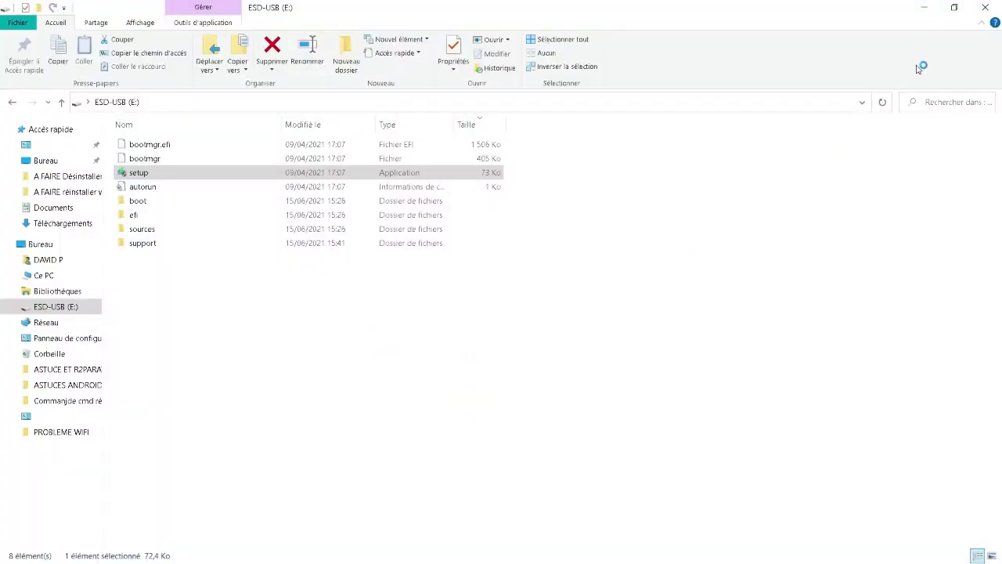
{"action": "left_click", "coordinate": [986, 7]}
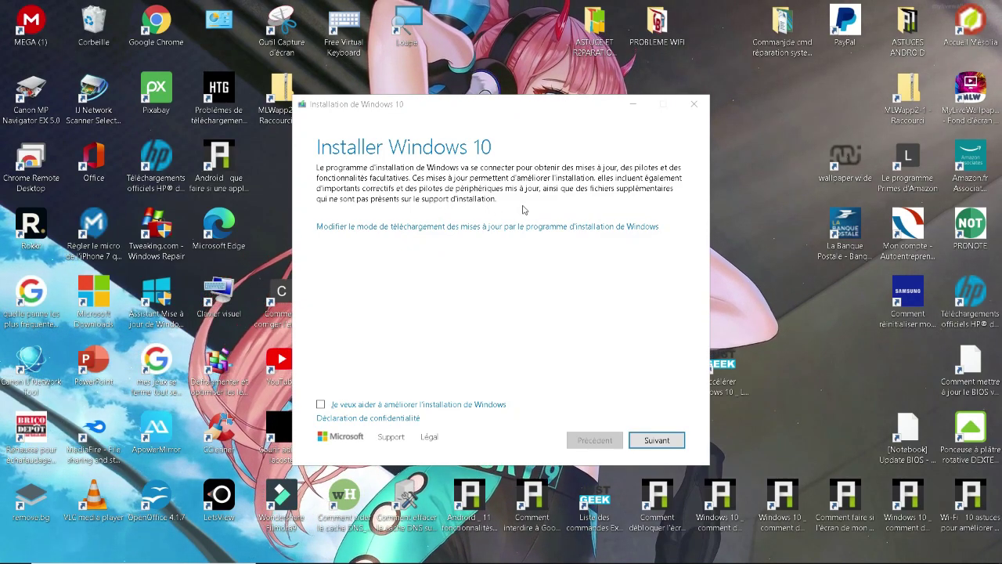
Continue the Windows 10 installer to its update search, then cancel the installation and confirm closing it
{"action": "left_click", "coordinate": [657, 440]}
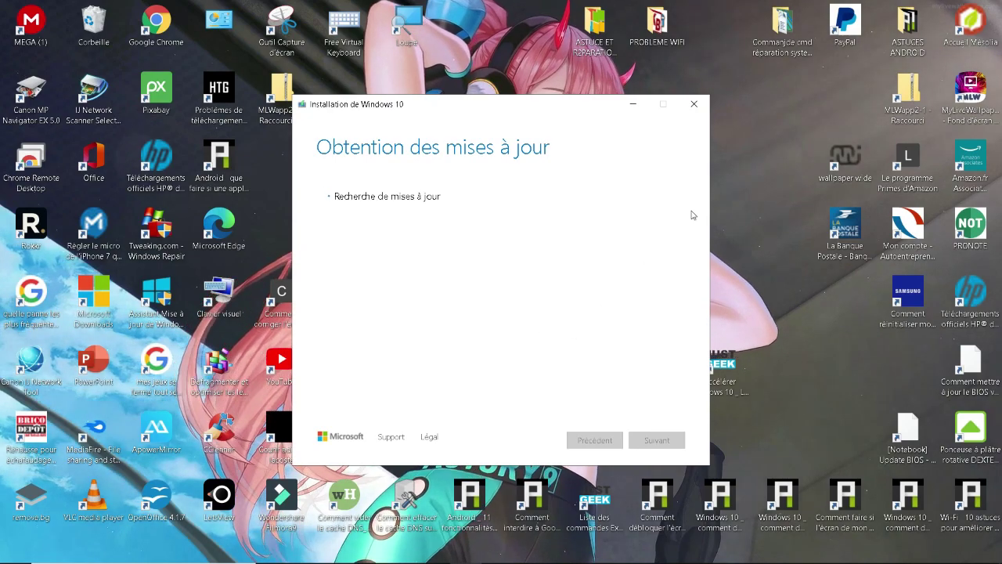
{"action": "left_click", "coordinate": [693, 109]}
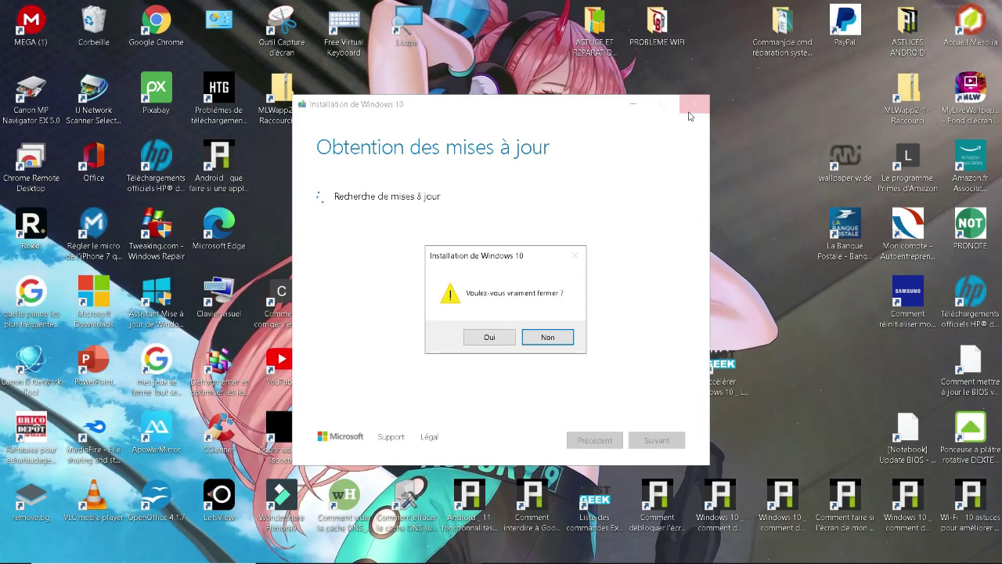
{"action": "left_click", "coordinate": [507, 338]}
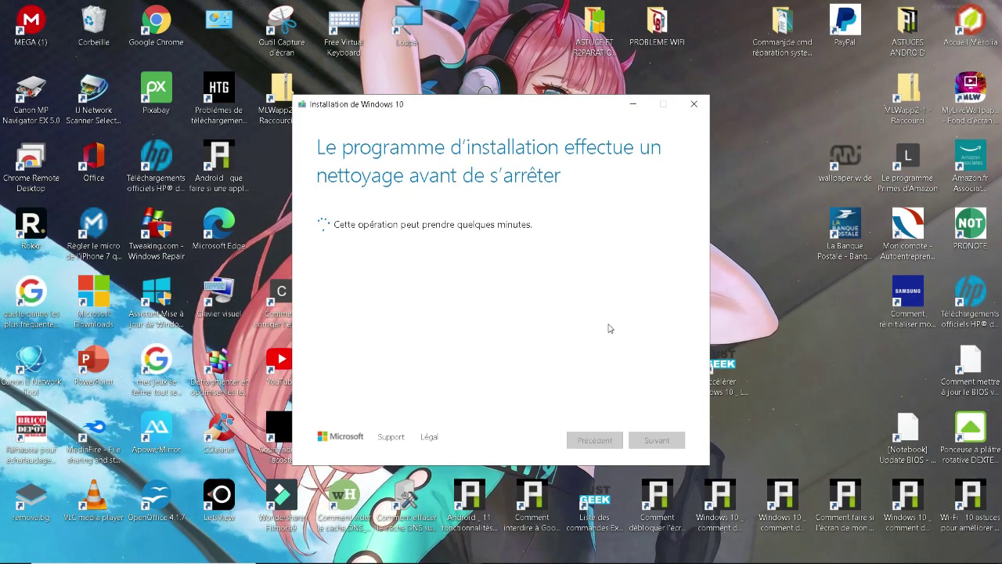